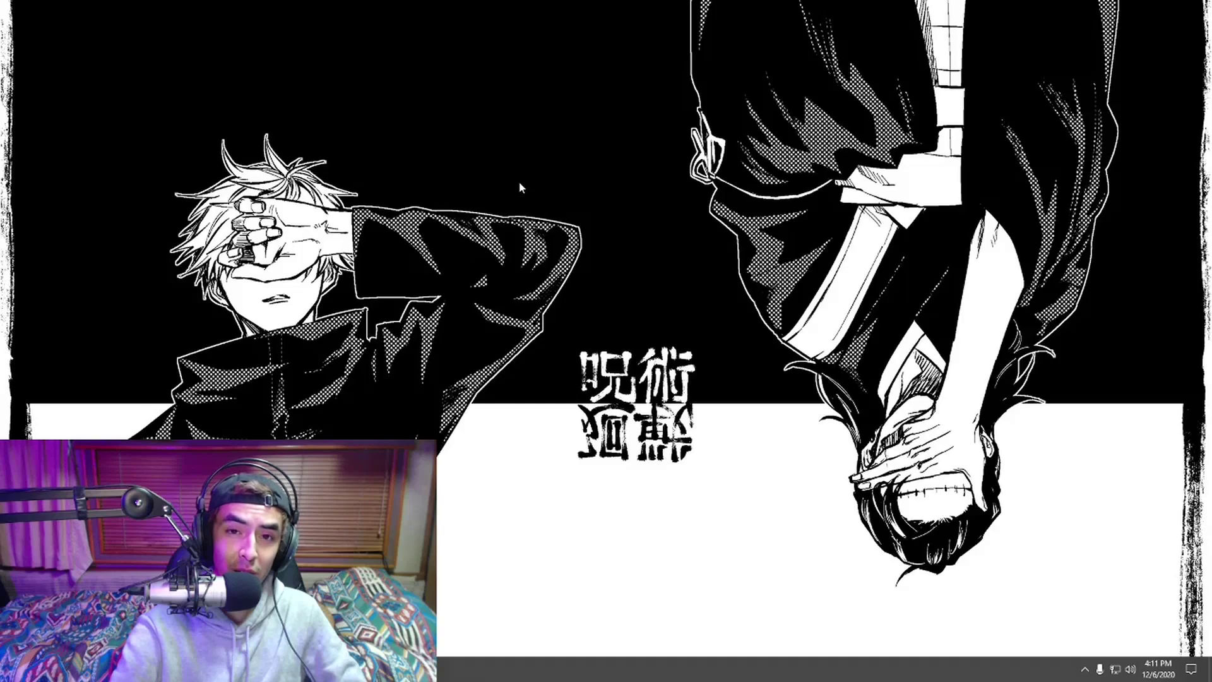
- Launch AMD Radeon Software from the desktop right-click menu
right_click(521, 188)
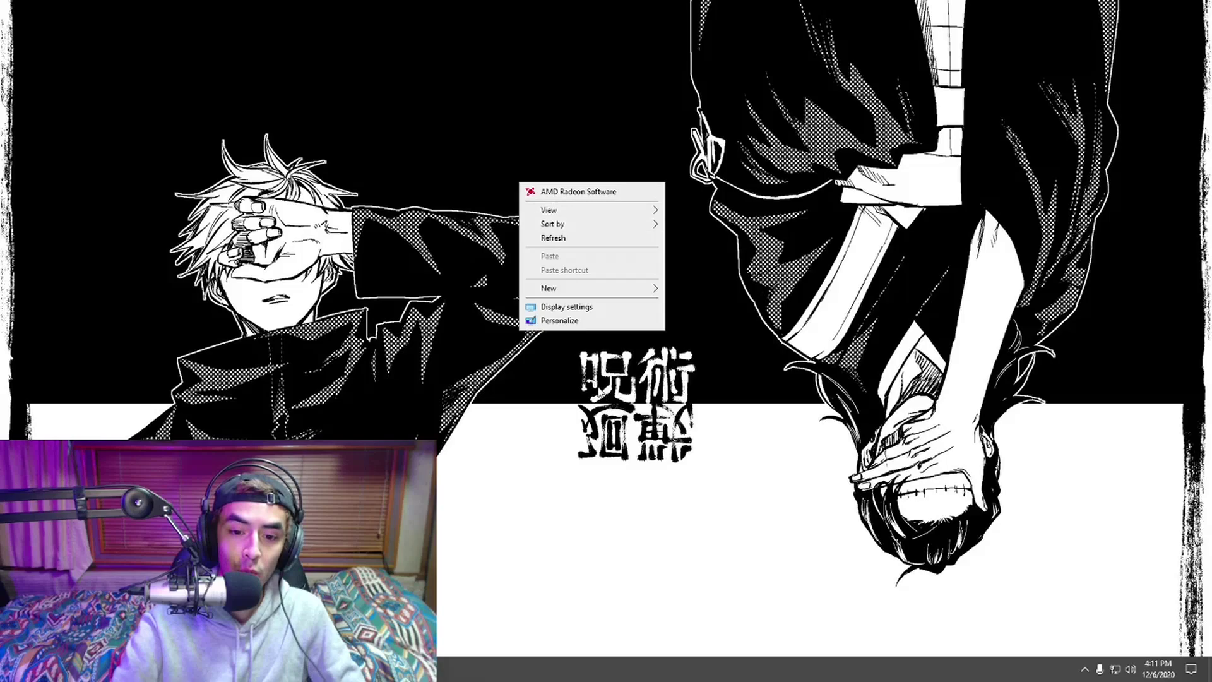
right_click(593, 379)
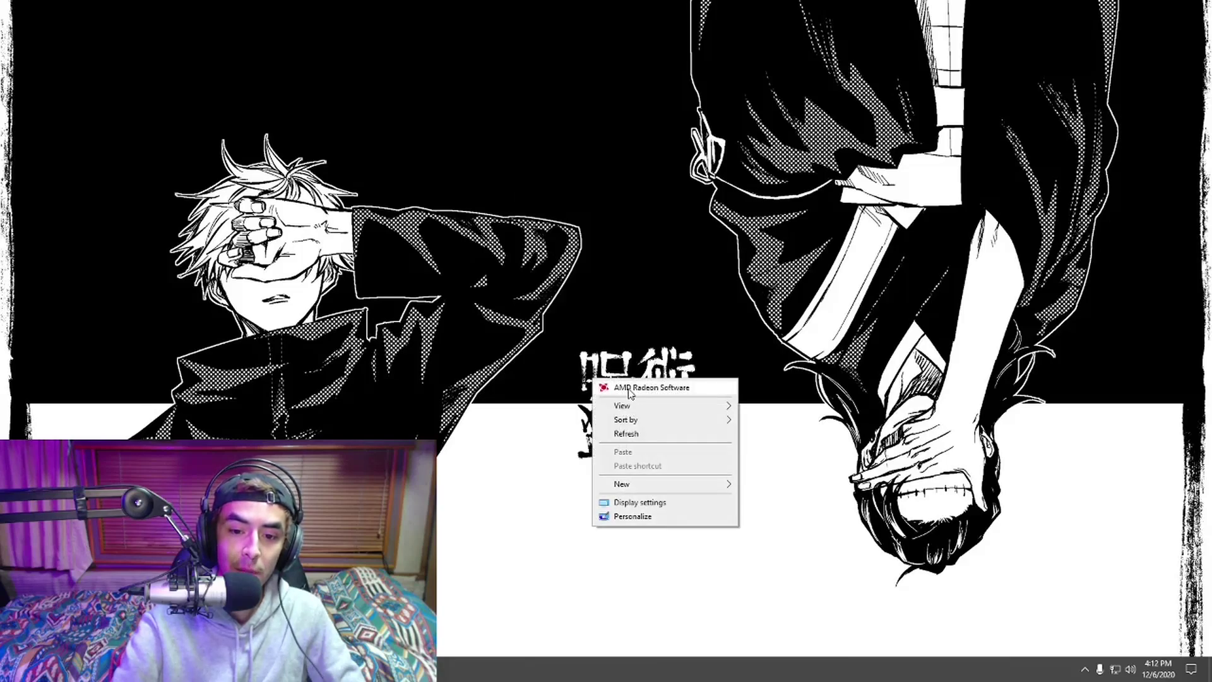
left_click(629, 391)
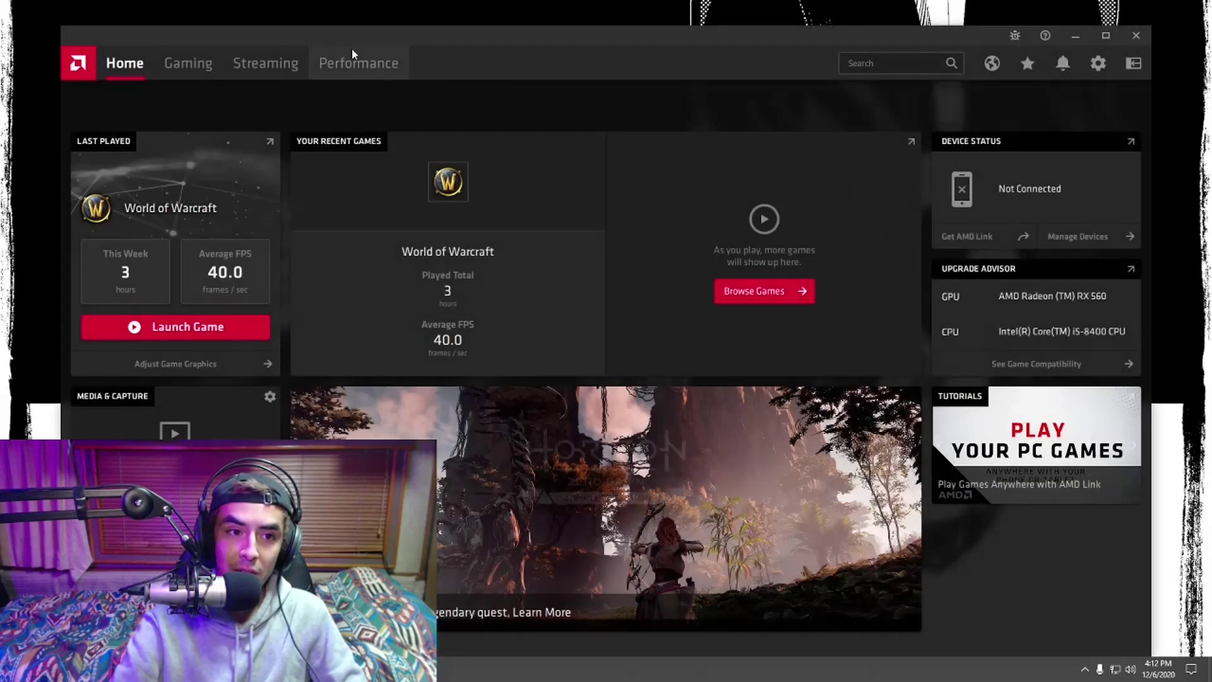
- Drag the Radeon Software window slightly higher once the Home page has loaded
left_click_drag(356, 28, 355, 9)
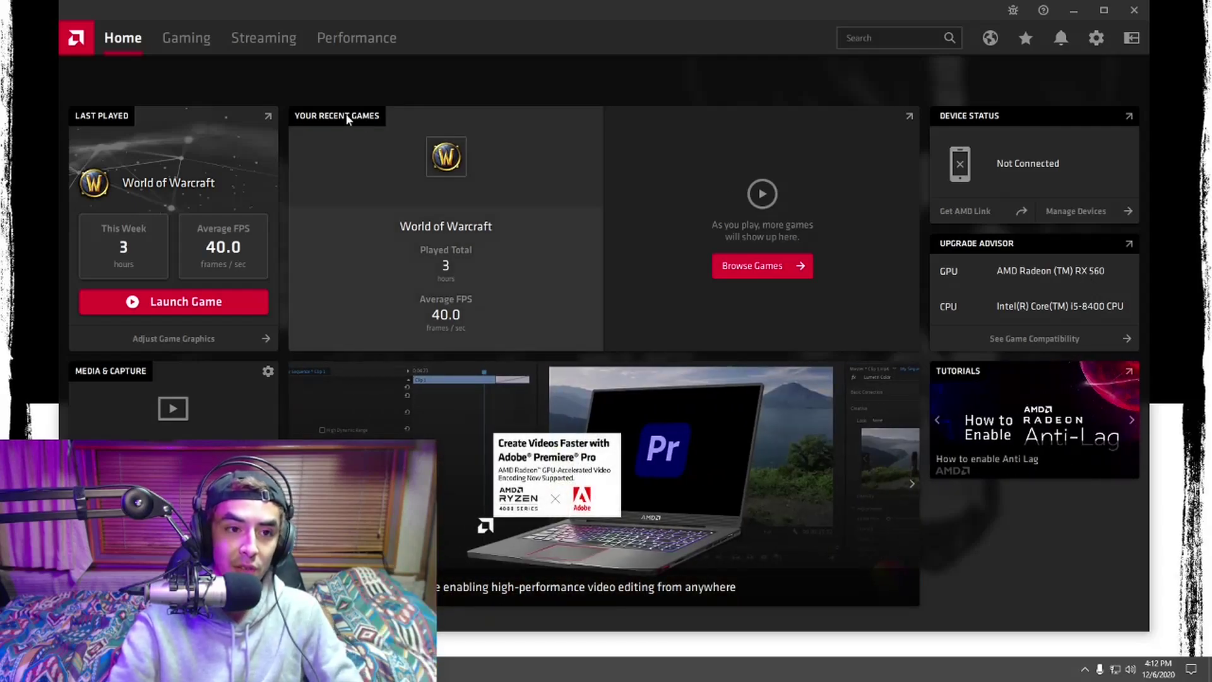
- Open Gaming > Global Graphics on the eSports profile and set Wait for Vertical Refresh to Always off
left_click(193, 39)
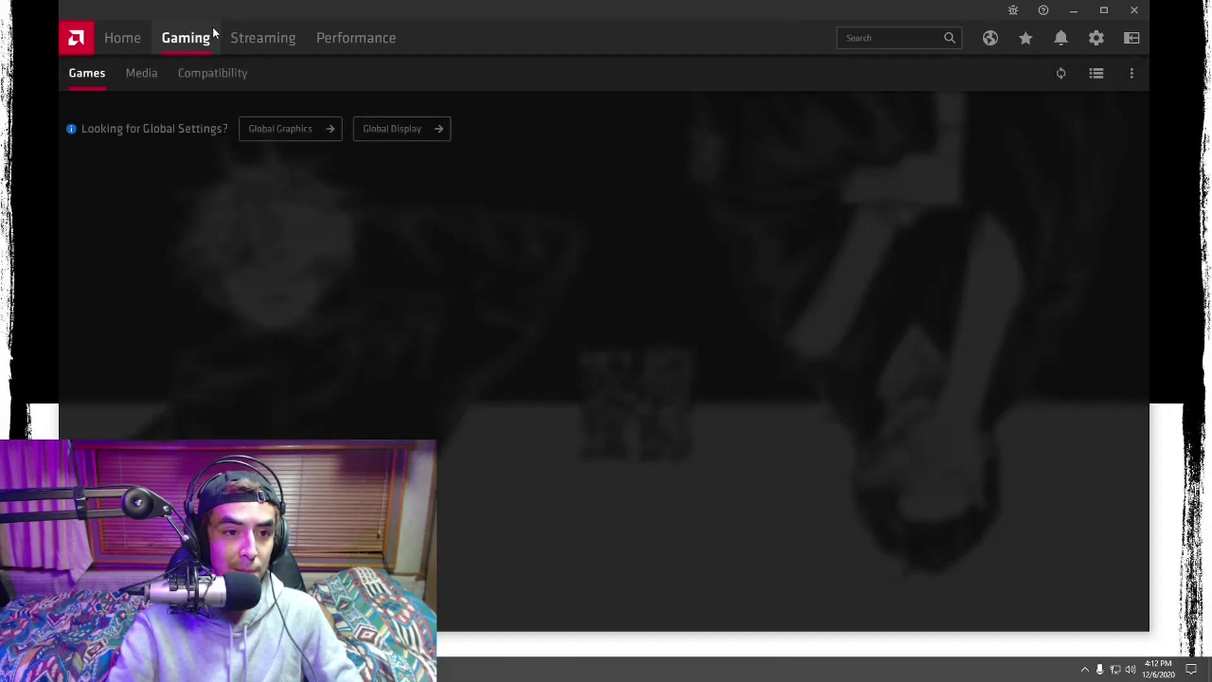
left_click(266, 127)
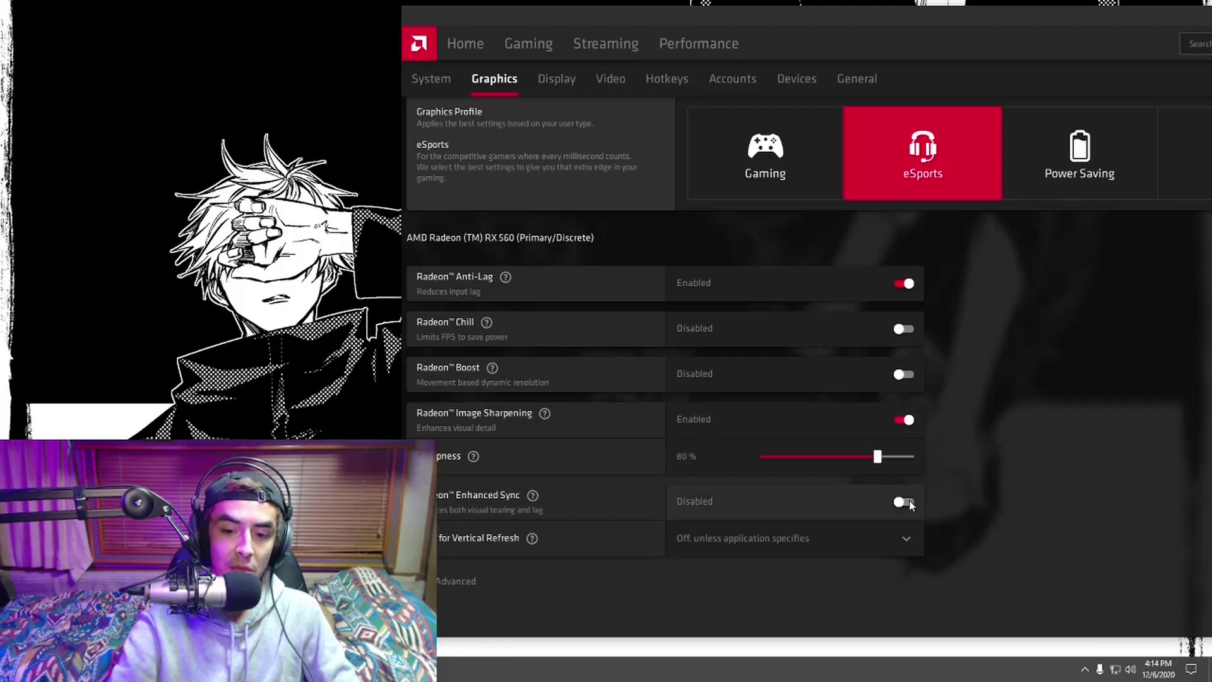
left_click(814, 537)
left_click(755, 533)
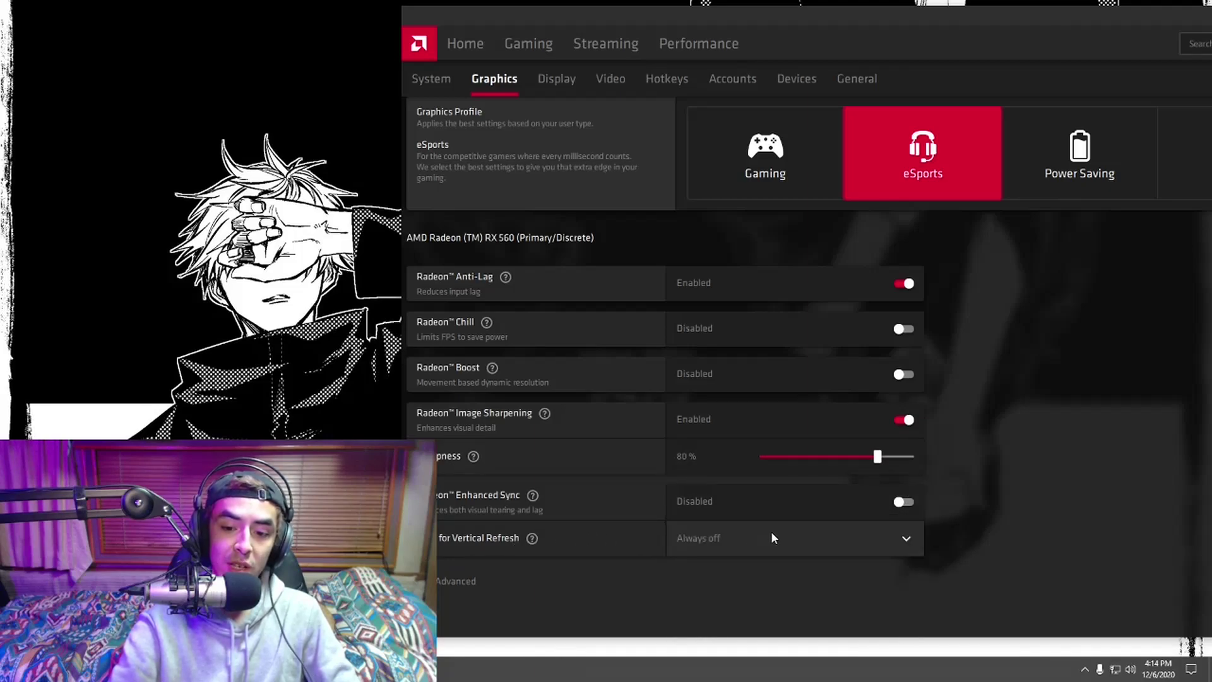
left_click(773, 532)
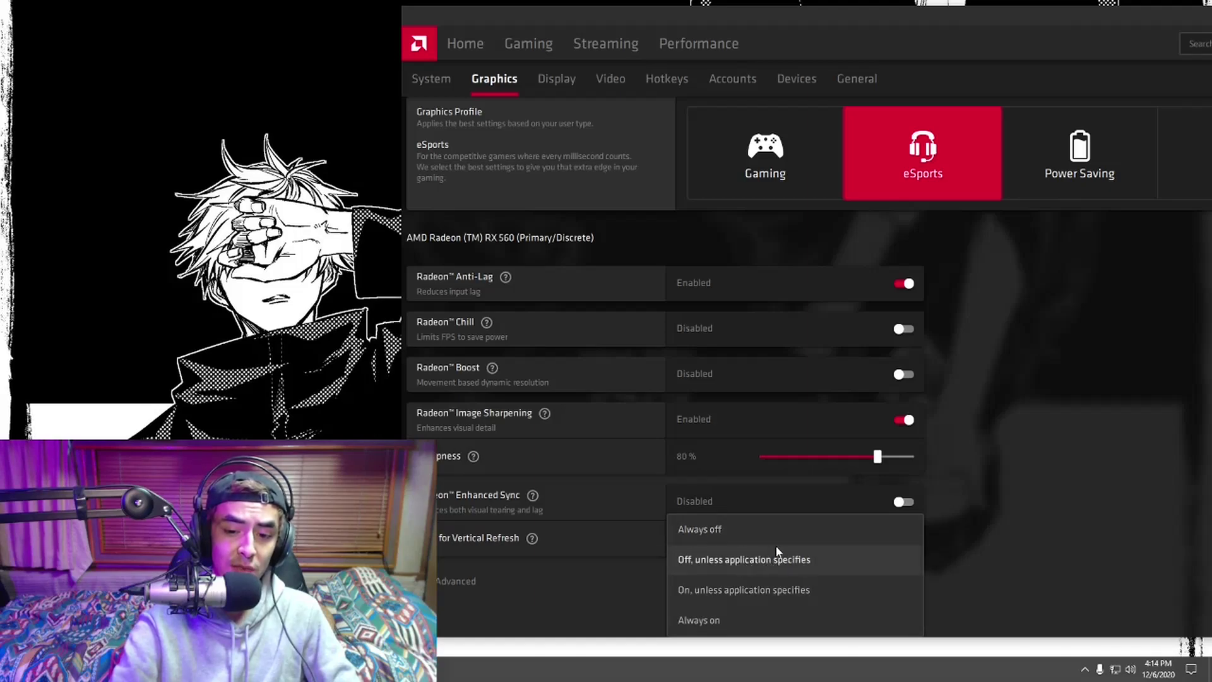
left_click(760, 529)
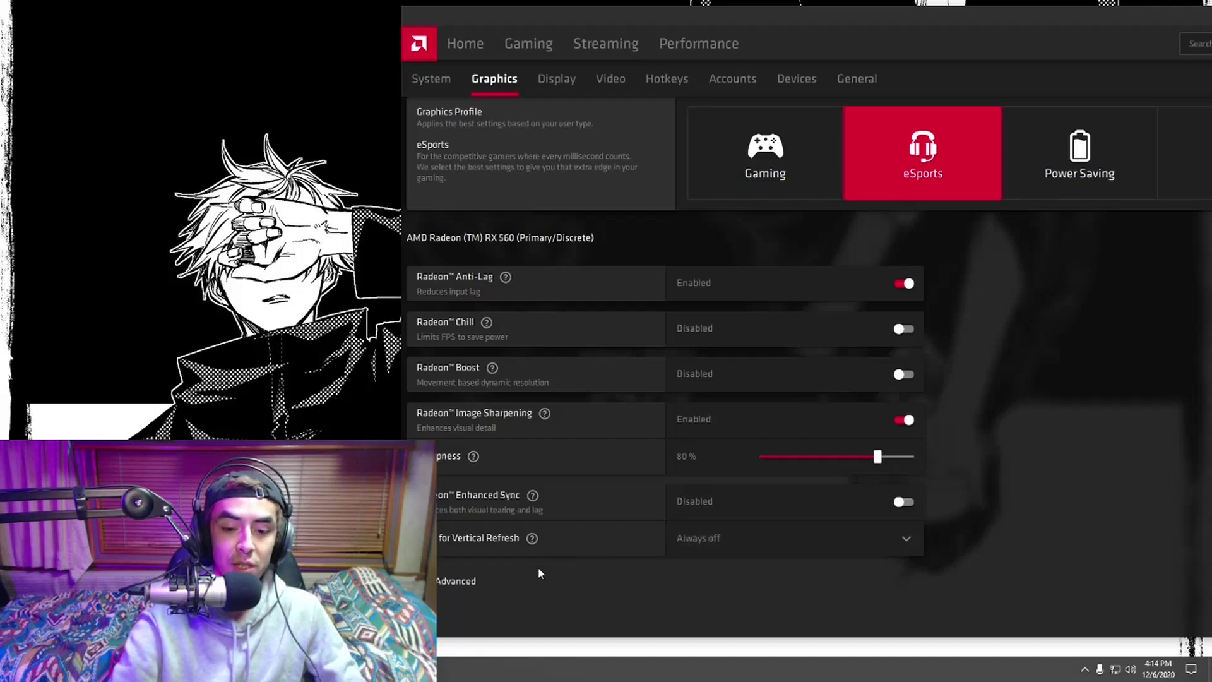
- Expand Advanced graphics settings, leaving anti-aliasing on Use application settings
left_click(458, 581)
scroll(946, 443, "down", 7)
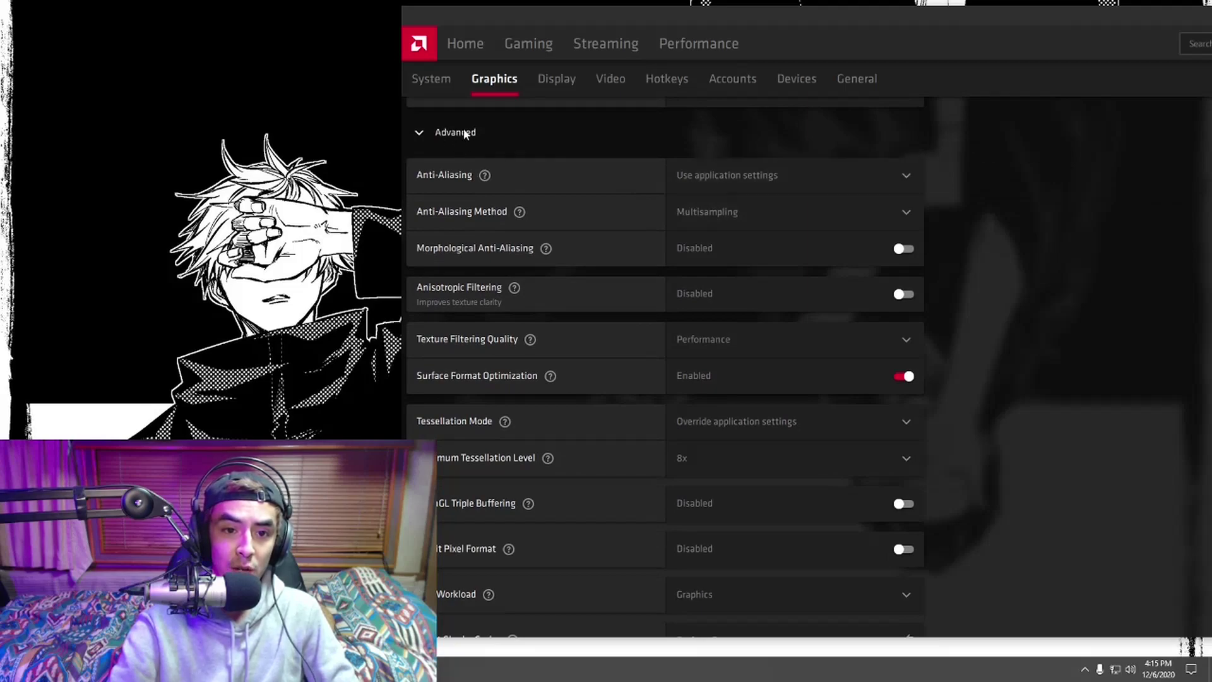
left_click(749, 174)
left_click(748, 169)
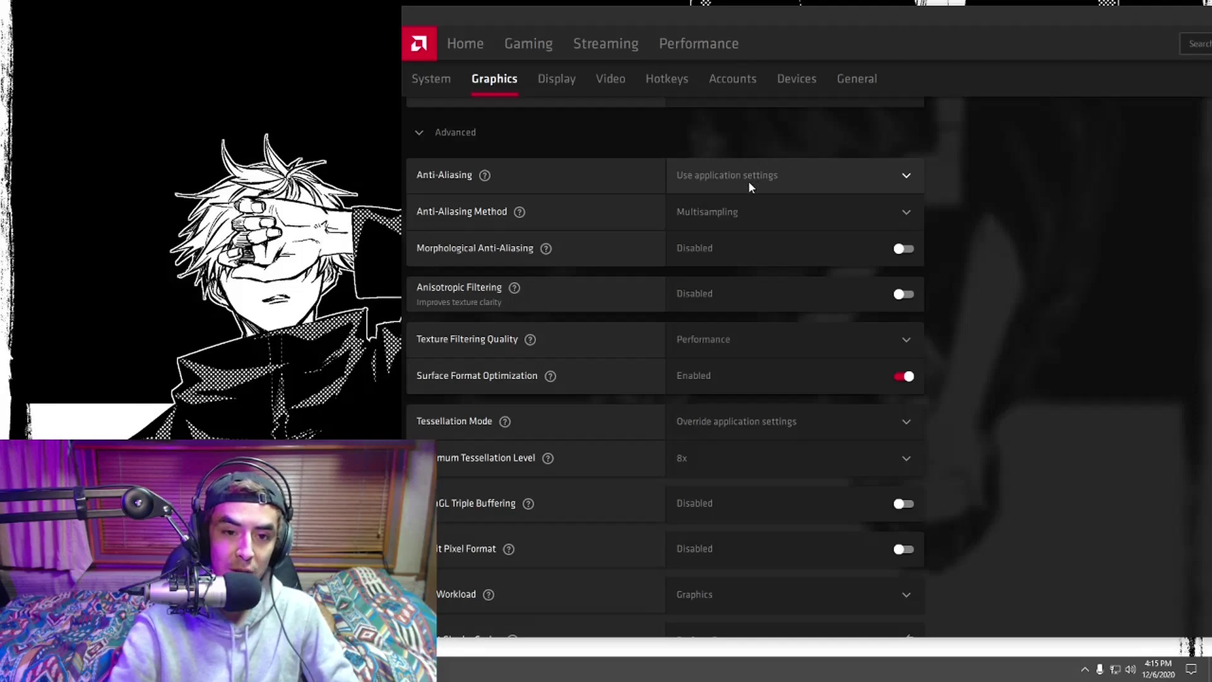
left_click(753, 202)
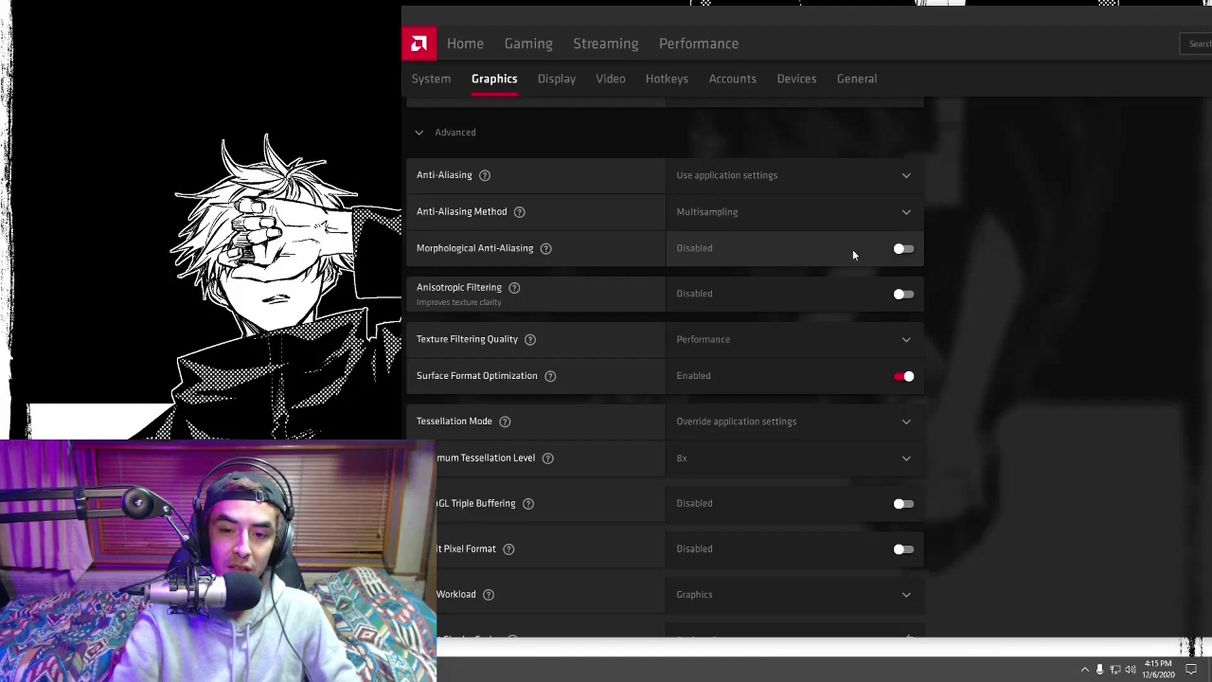
scroll(751, 259, "down", 1)
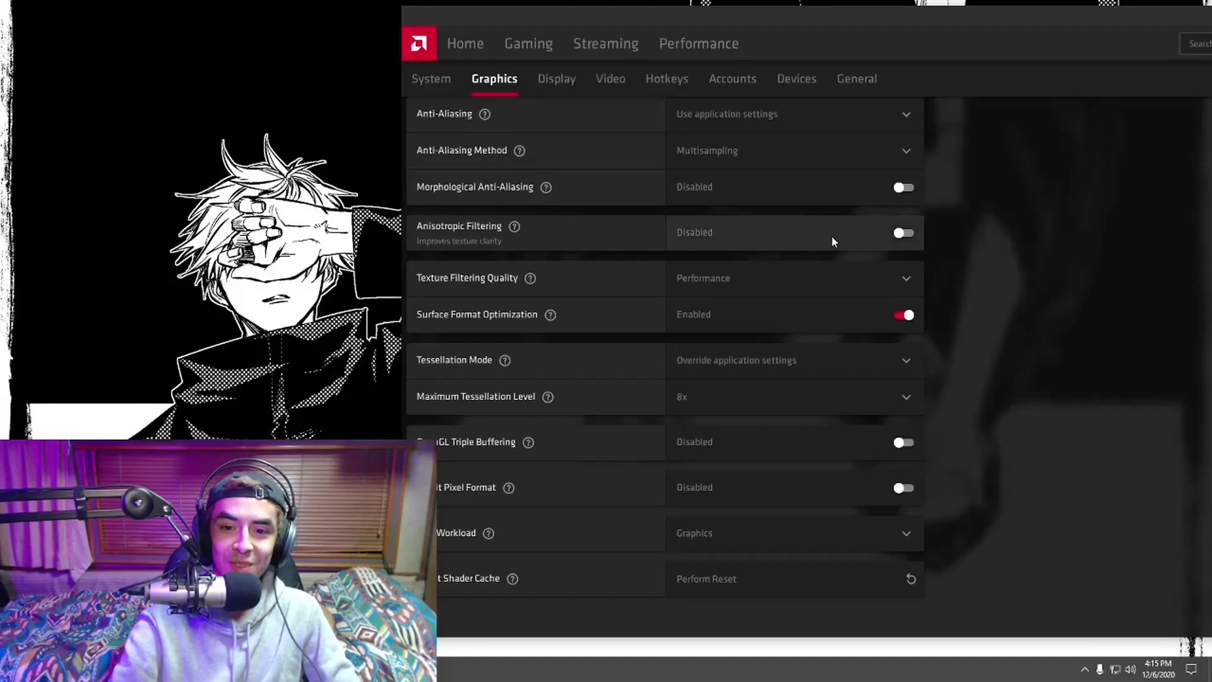
- Set Texture Filtering Quality to Performance
left_click(734, 274)
left_click(705, 313)
left_click(727, 291)
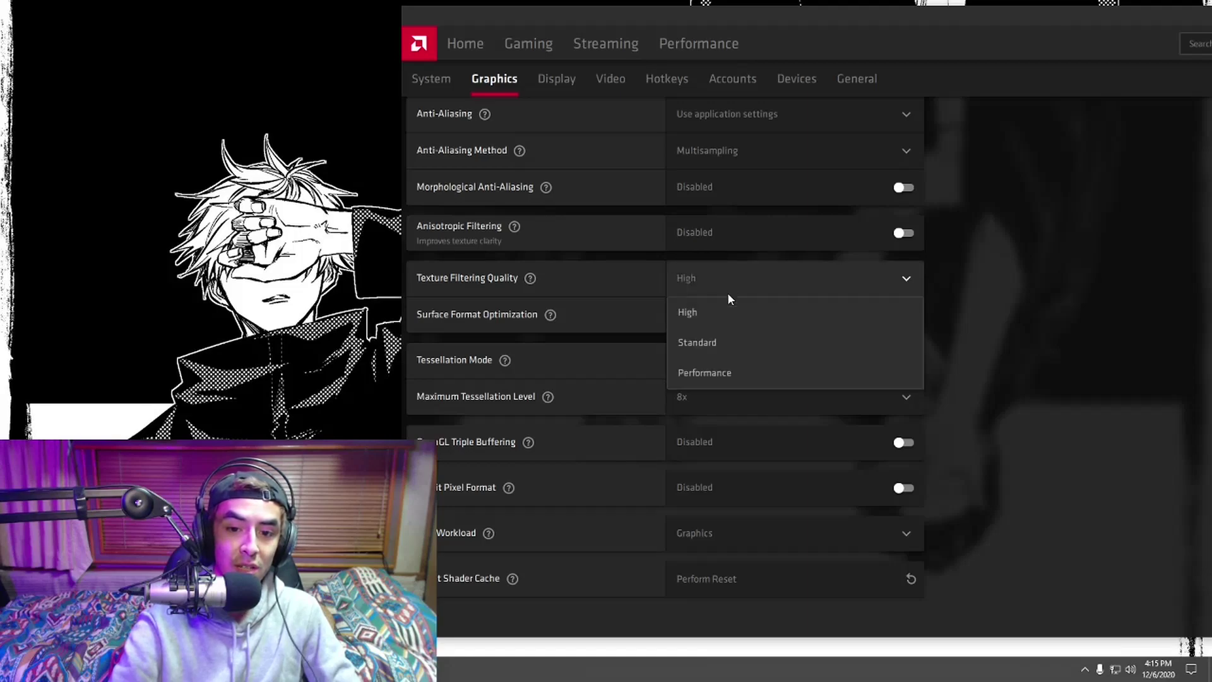
left_click(723, 338)
left_click(758, 281)
left_click(741, 371)
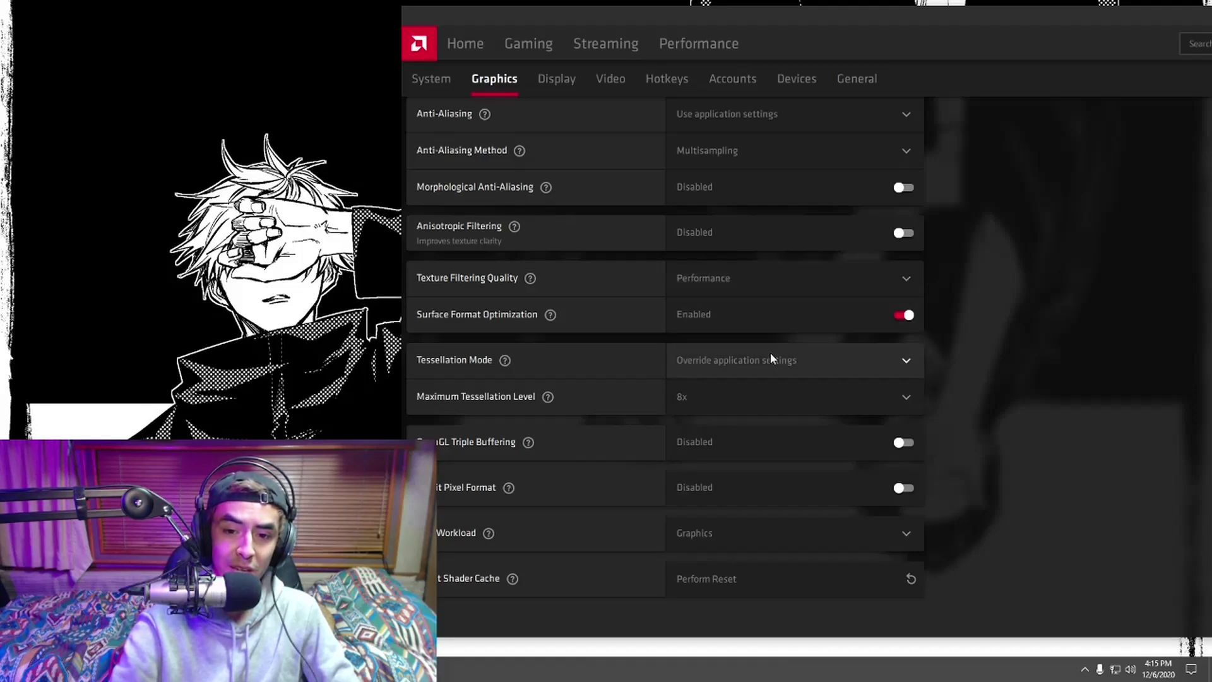
- Keep Tessellation Mode overriding application settings and set Maximum Tessellation Level to Off
left_click(732, 366)
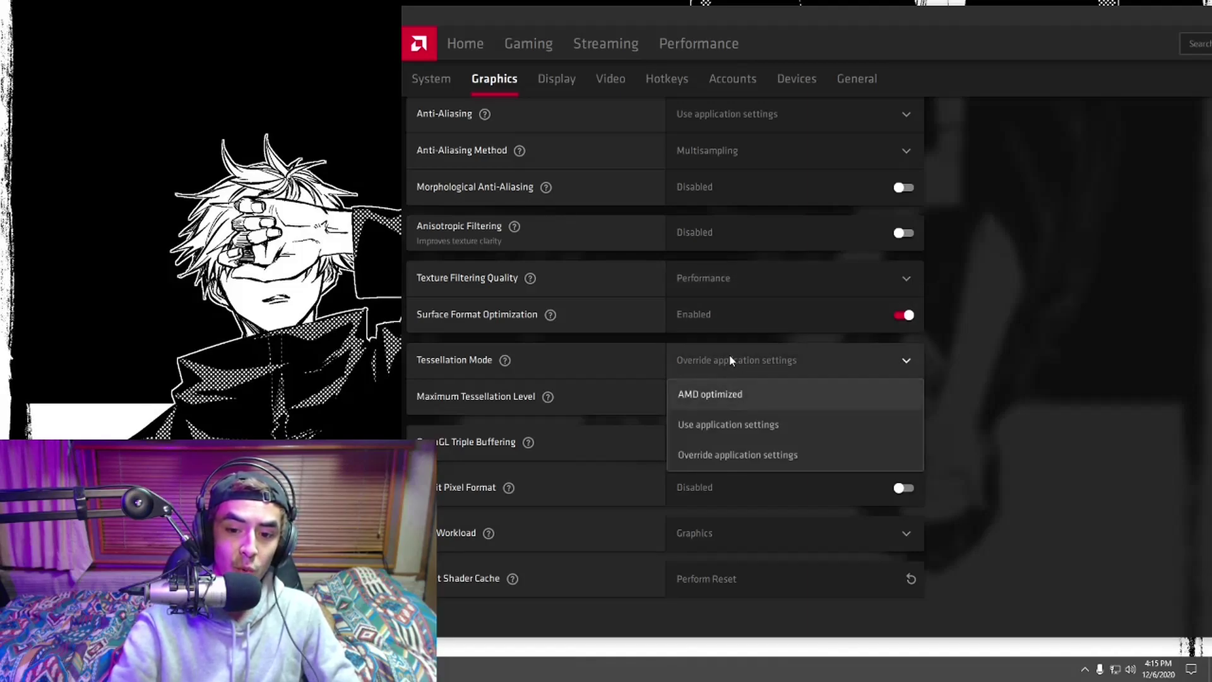
left_click(729, 360)
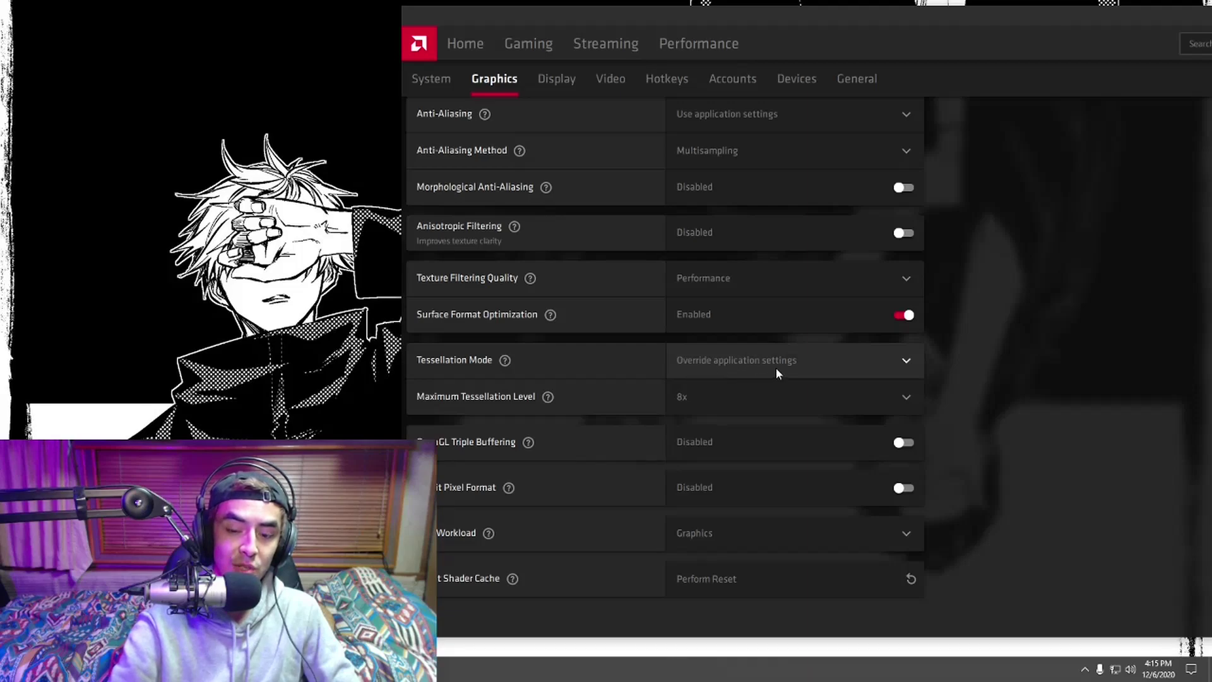
left_click(785, 394)
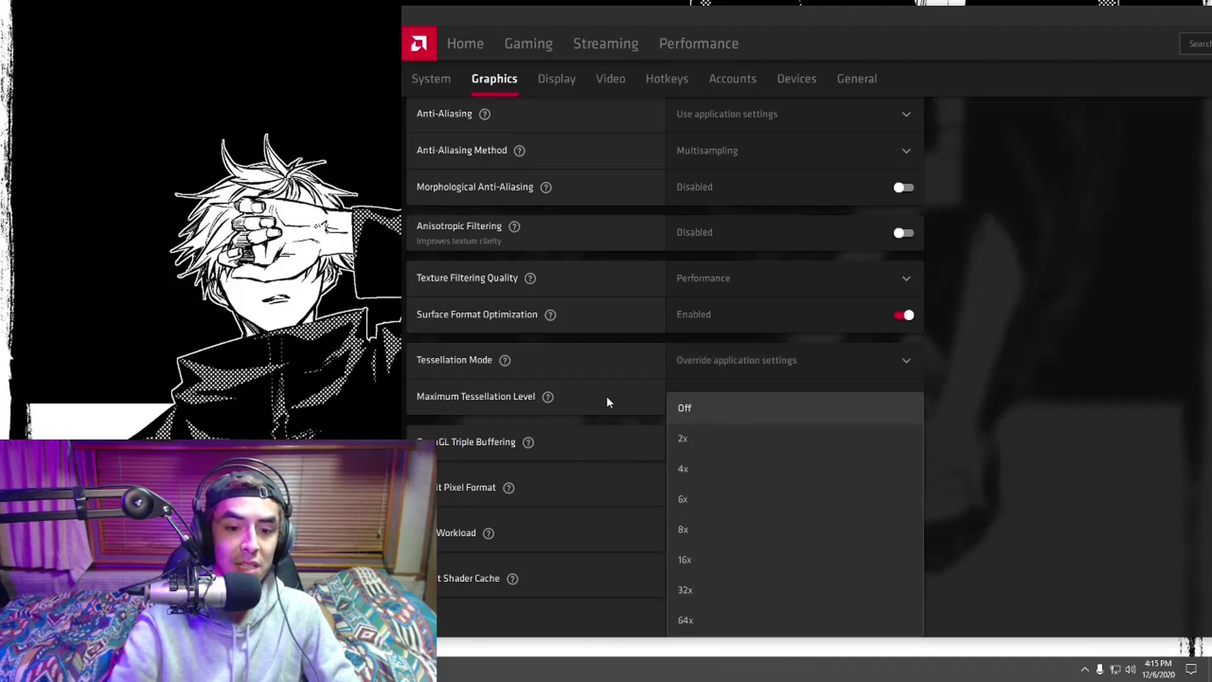
left_click(715, 409)
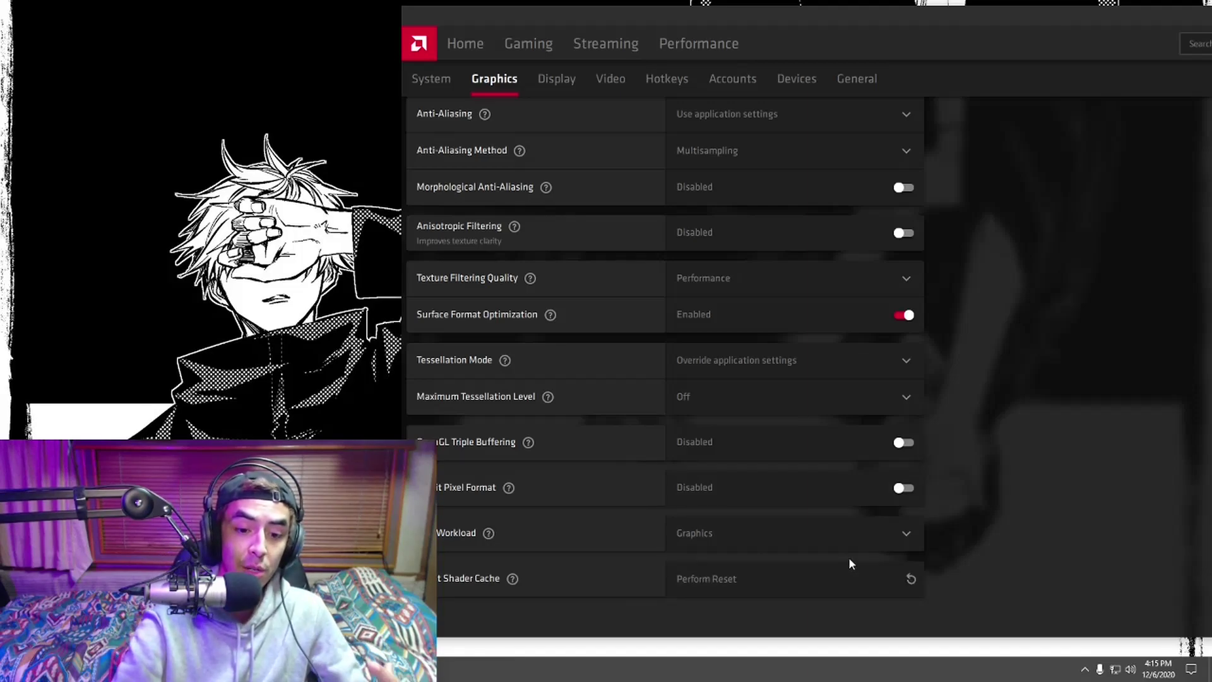
- Reset the shader cache, confirm with OK, and switch to the Display settings page
left_click(909, 578)
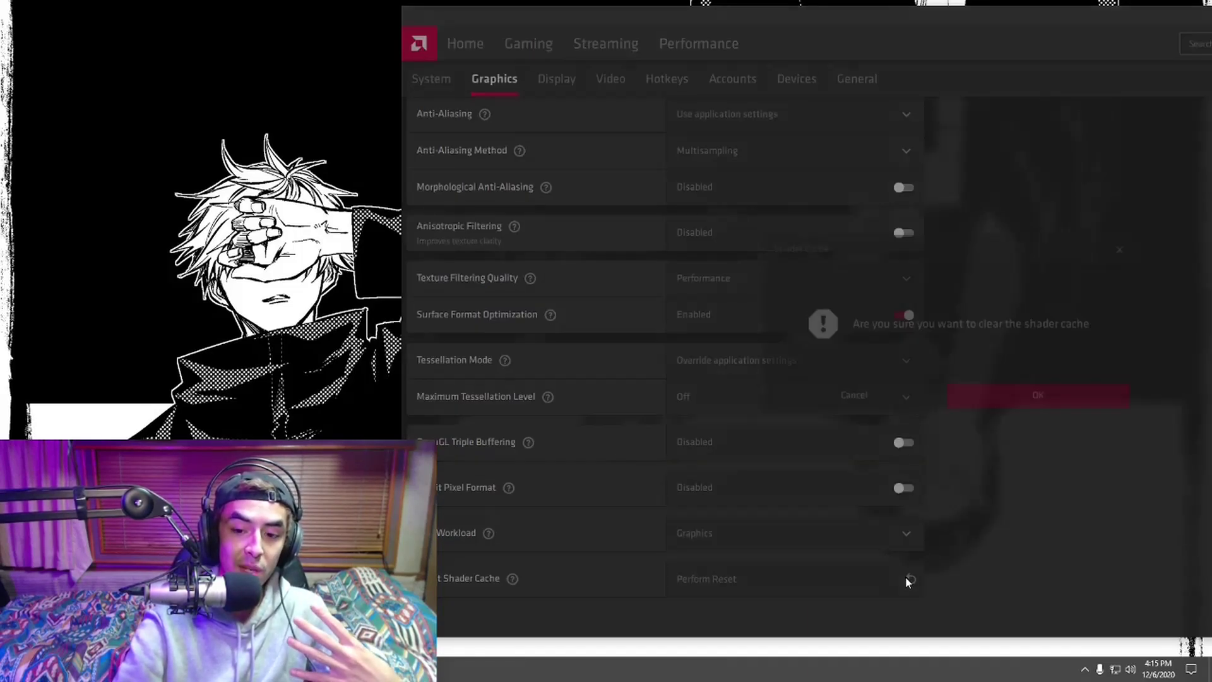
left_click(986, 400)
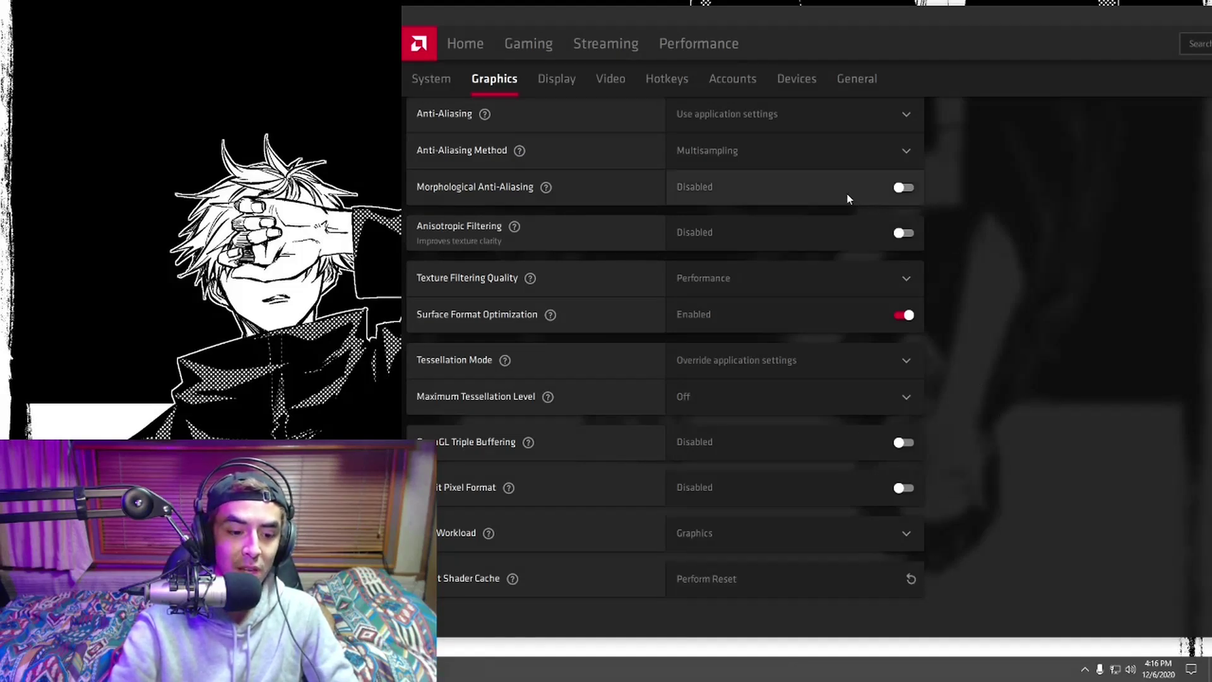
left_click(570, 81)
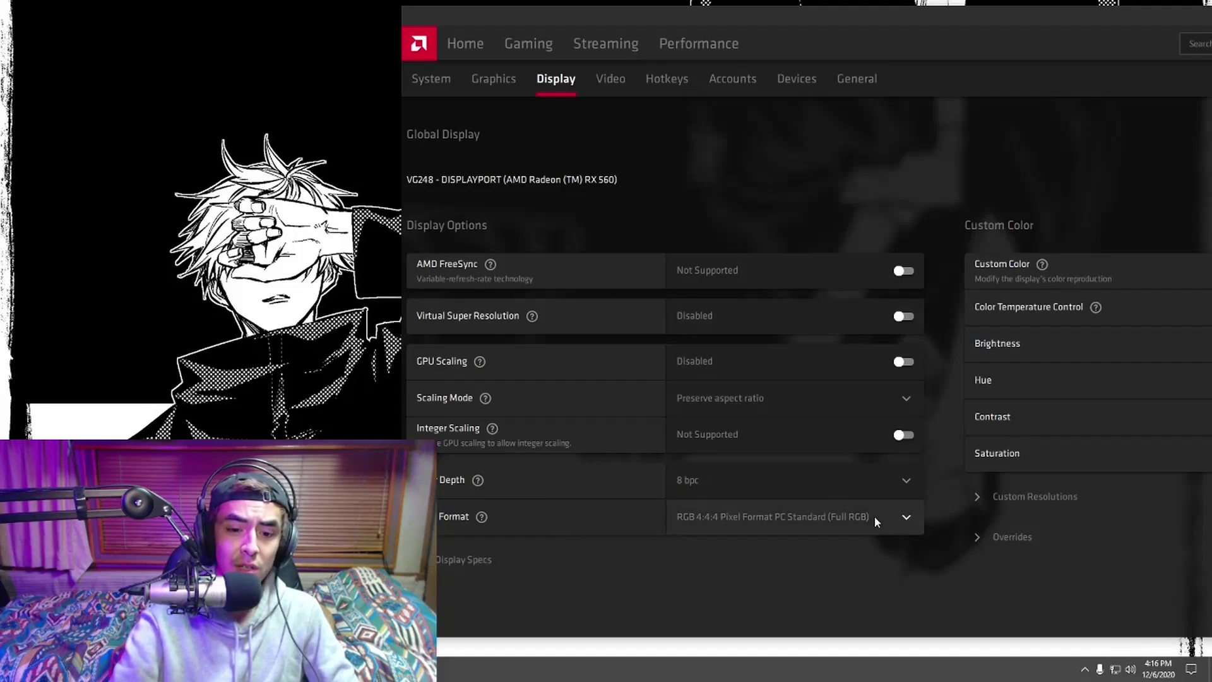
- View the Video profile, then the General settings, repositioning the window to see the overlay options
left_click(605, 91)
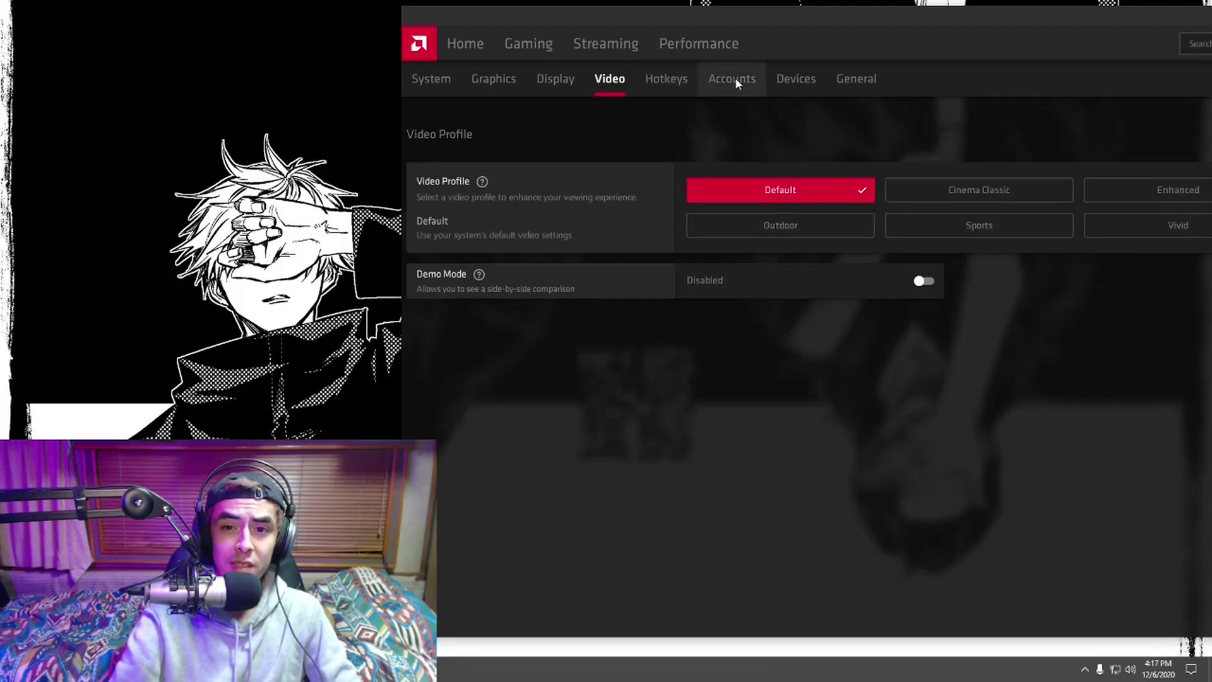
left_click(855, 81)
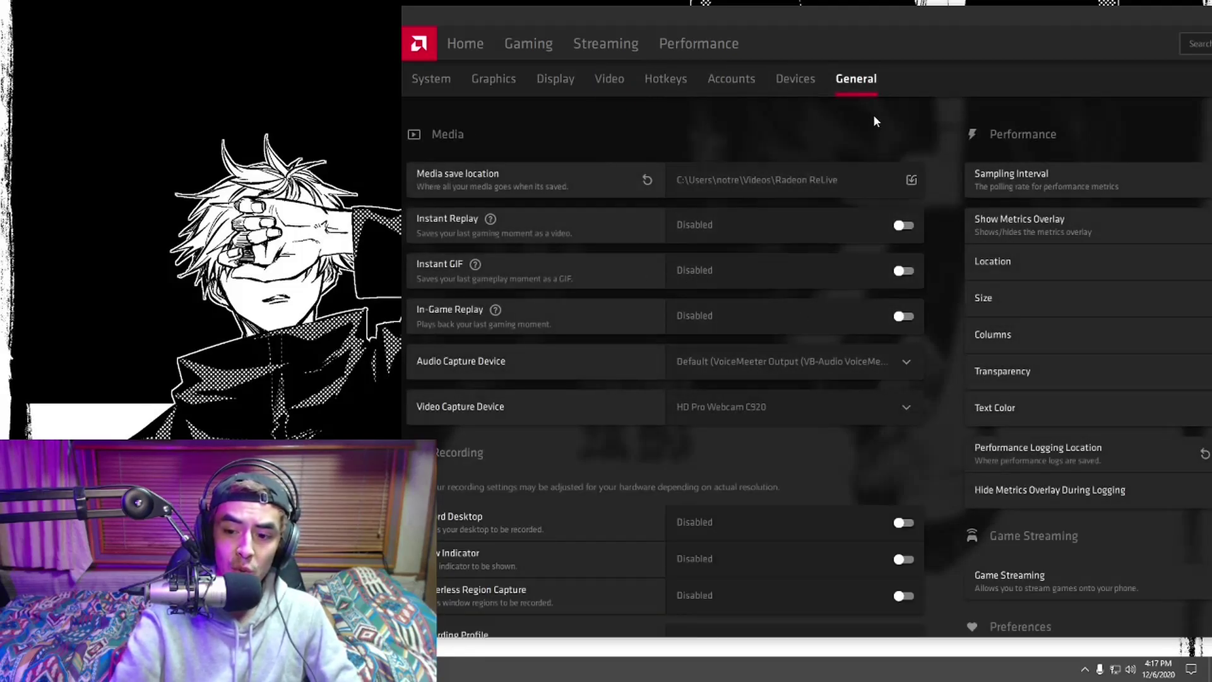
left_click_drag(894, 21, 703, 31)
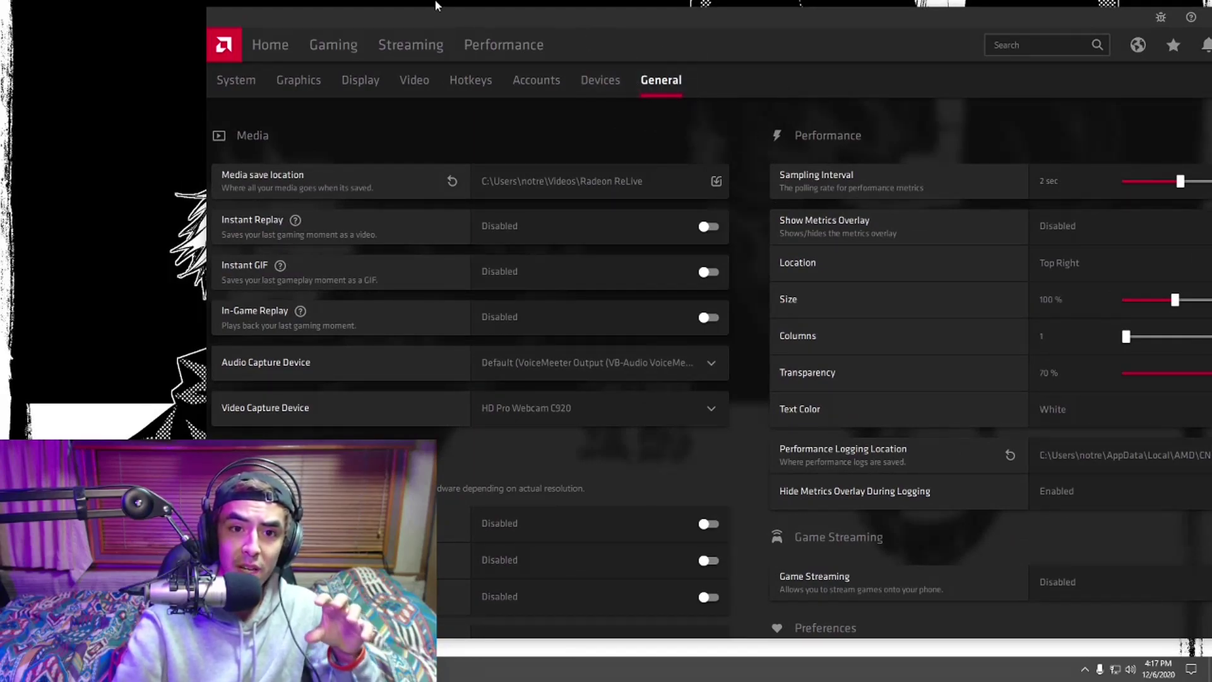
left_click_drag(435, 7, 714, 22)
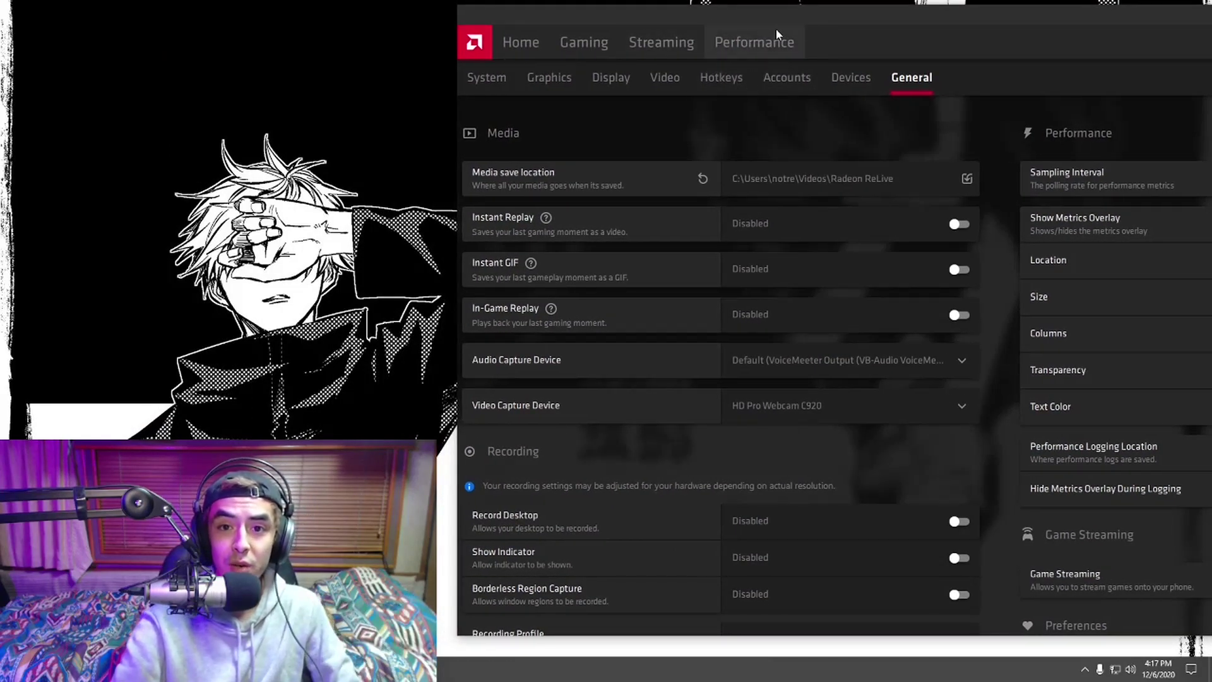
left_click_drag(832, 14, 674, 21)
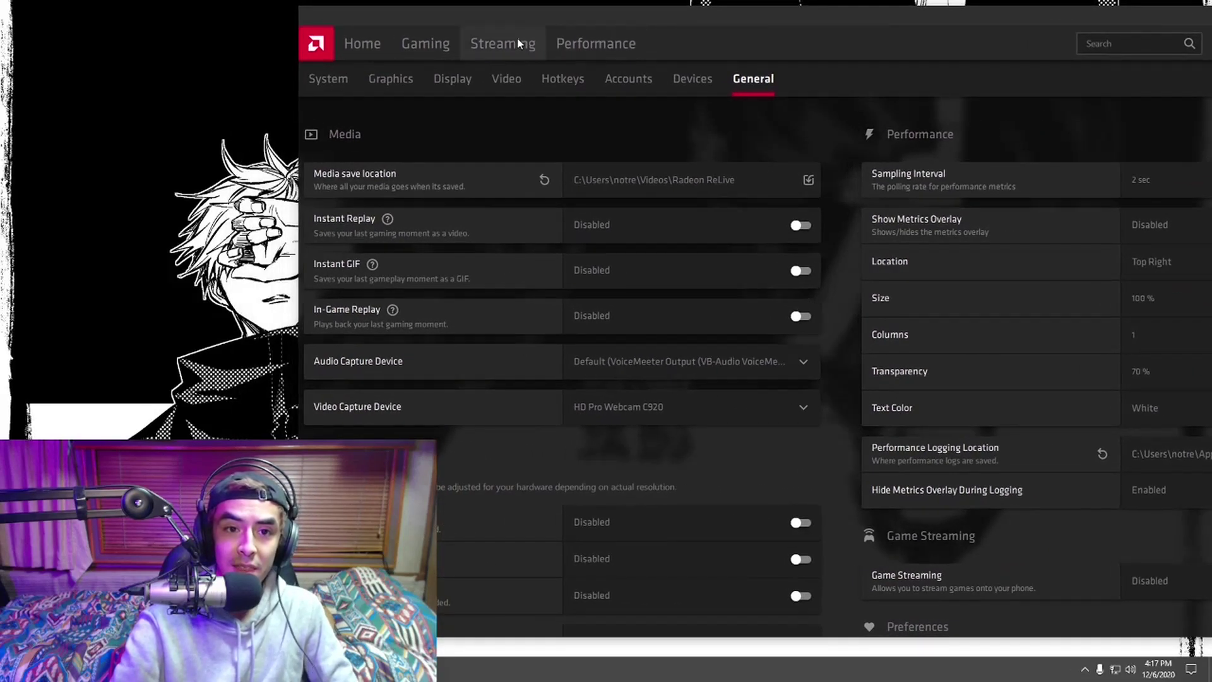
- Go to Gaming > Performance and open the Tuning page for the RX 560
left_click(440, 50)
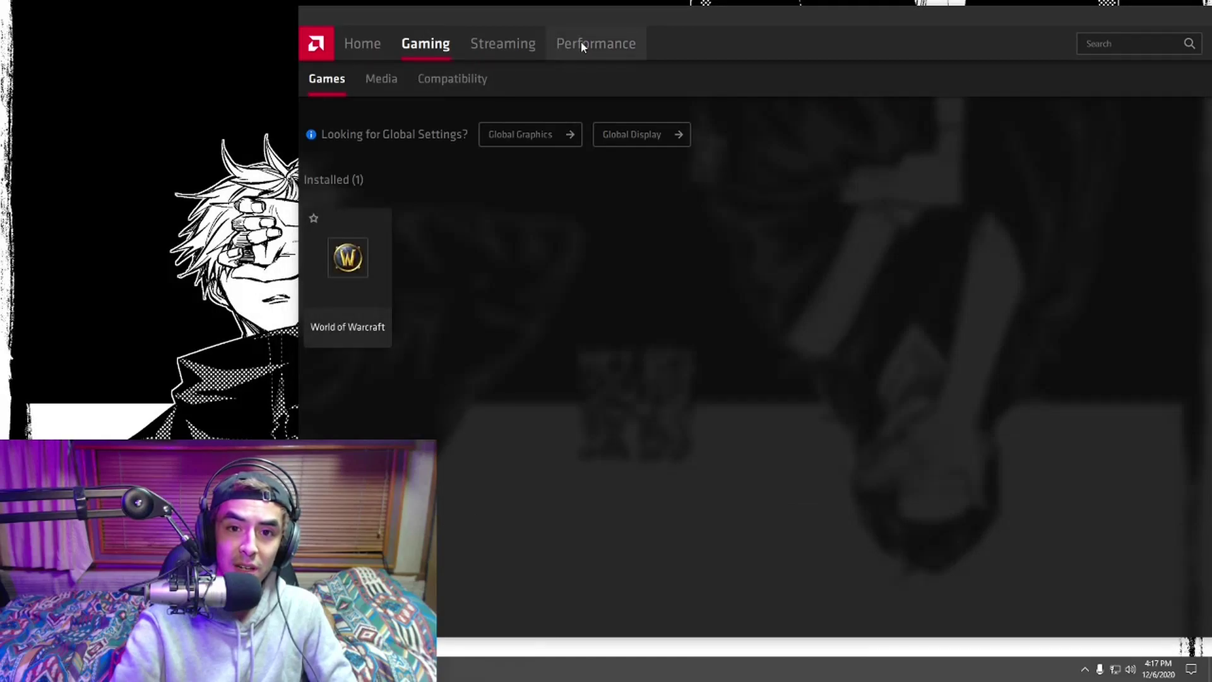
left_click(580, 46)
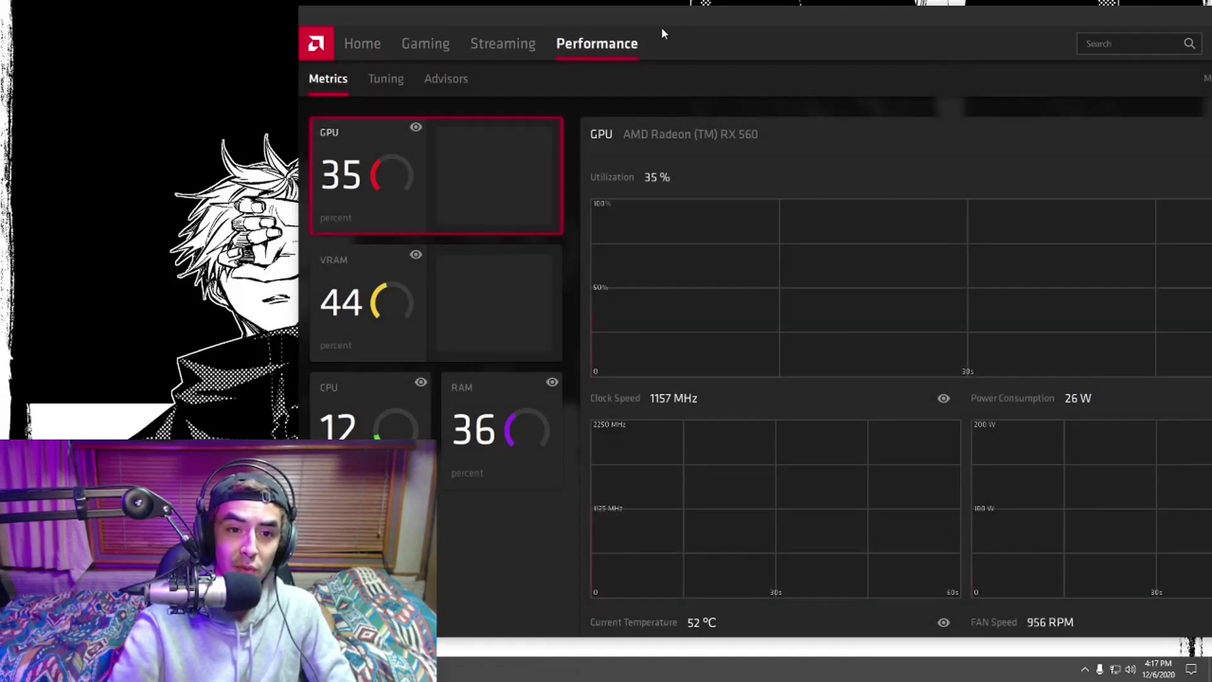
left_click_drag(587, 15, 672, 21)
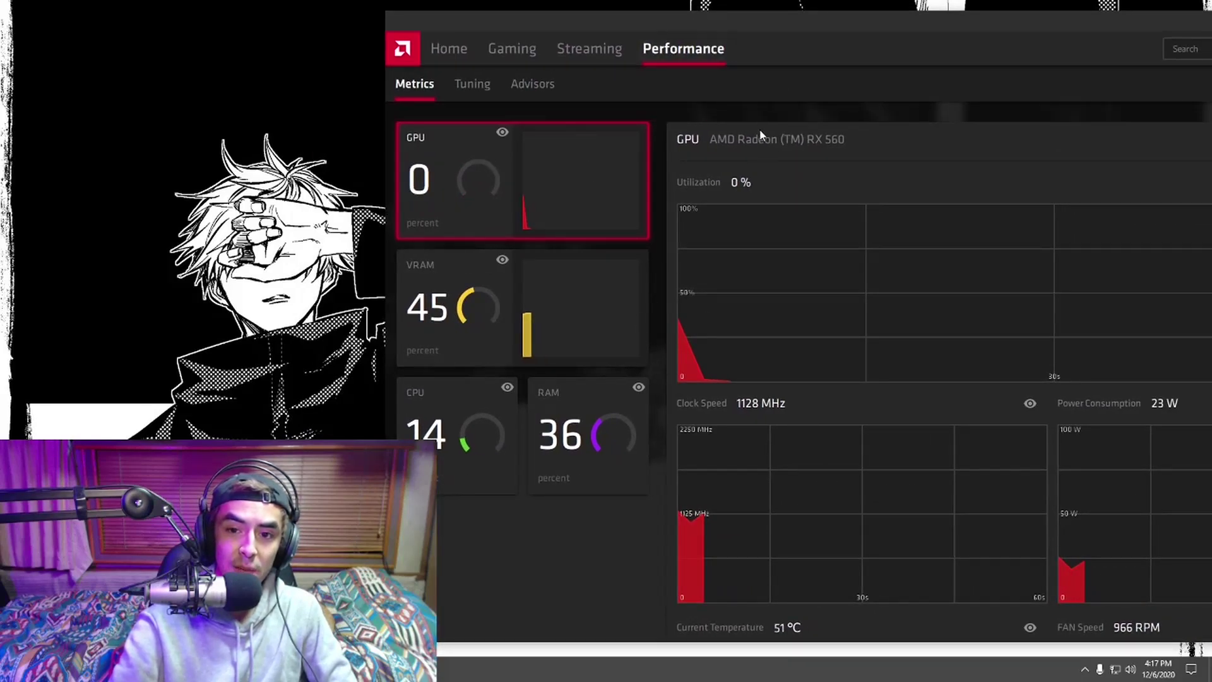
left_click_drag(788, 34, 740, 35)
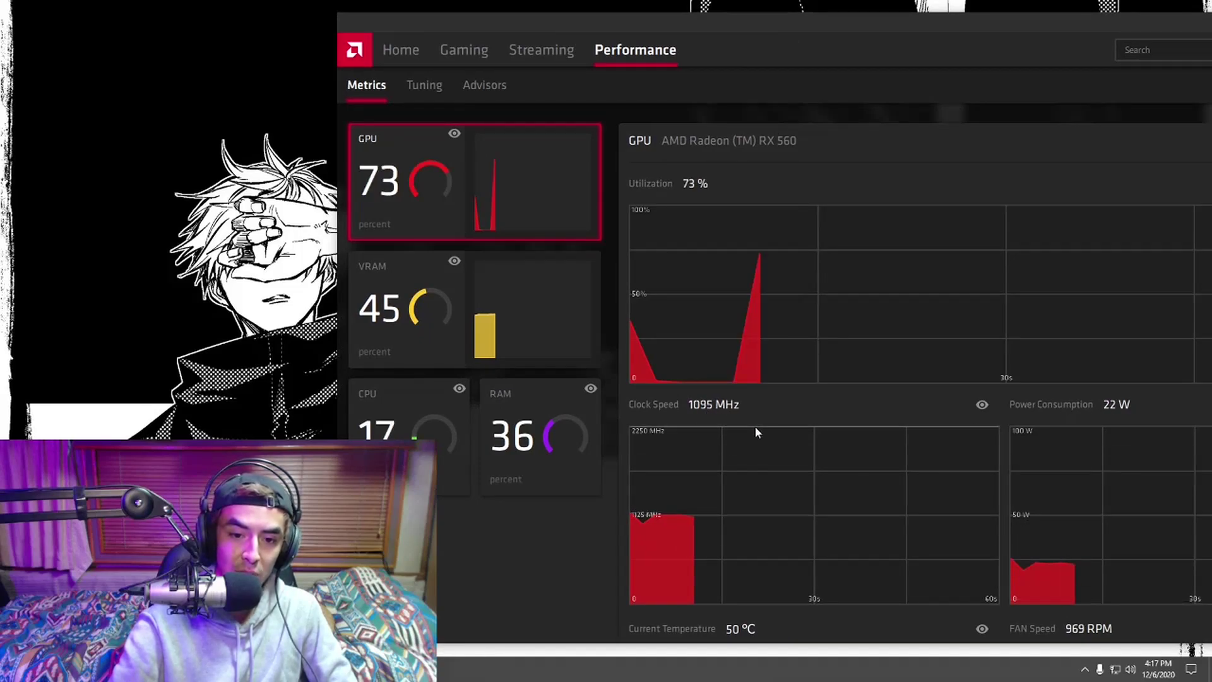
left_click_drag(731, 22, 782, 26)
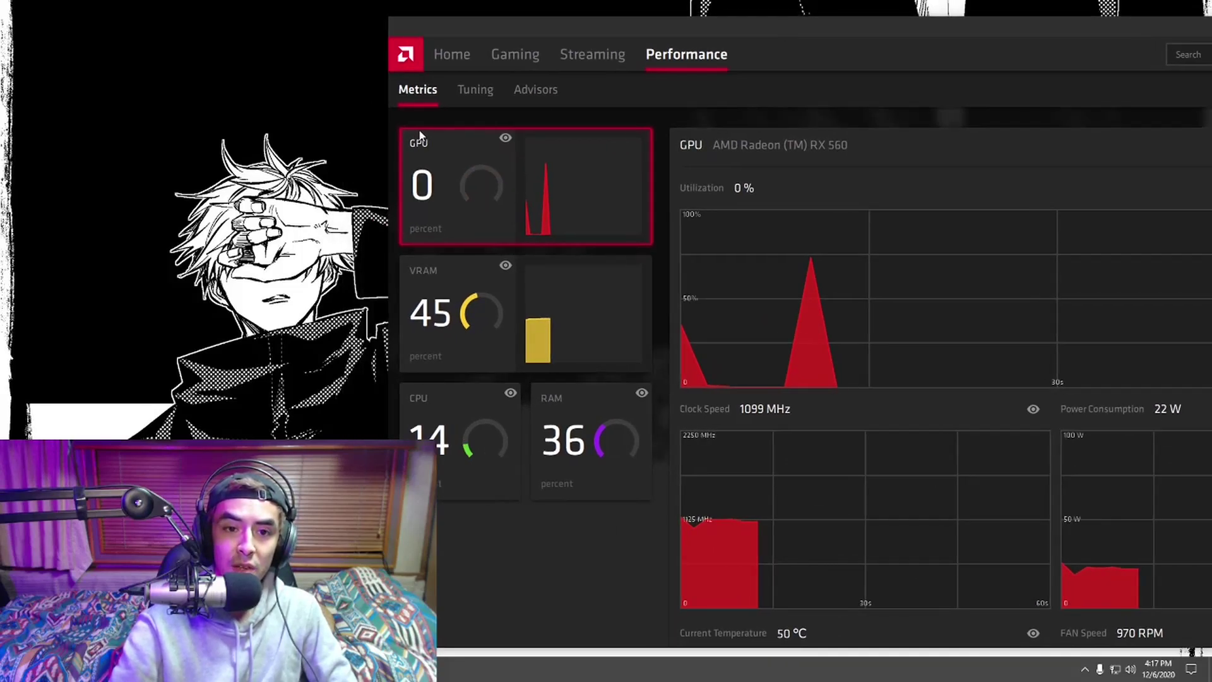
left_click(477, 97)
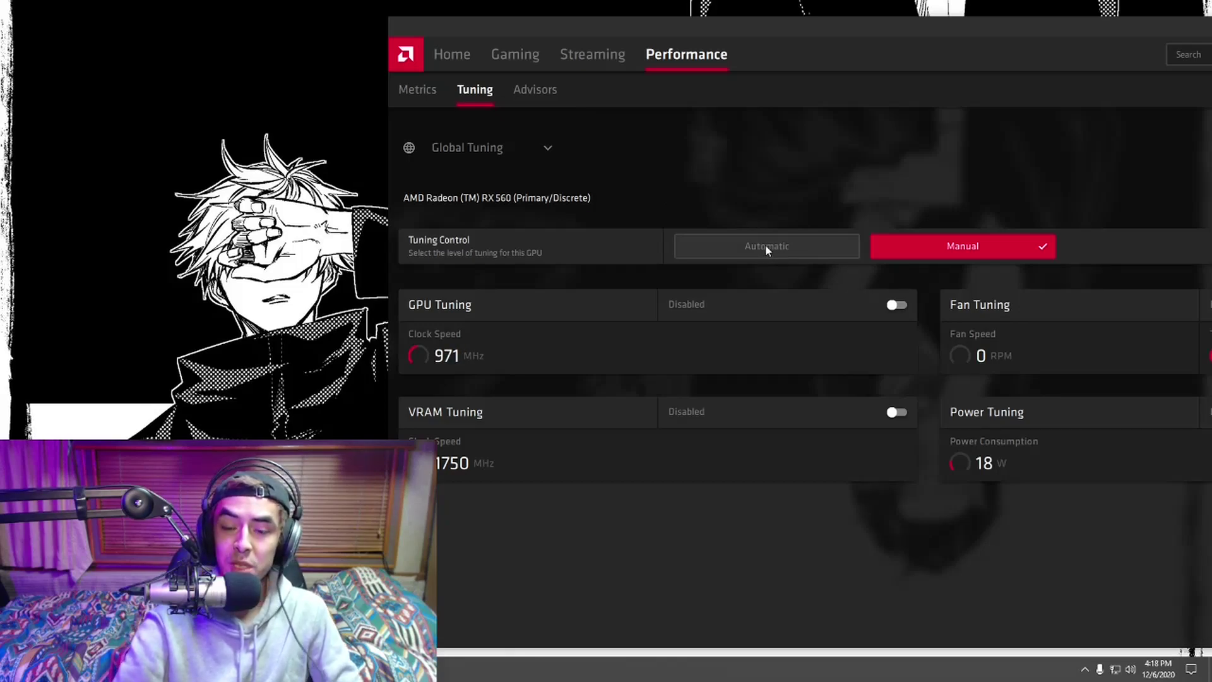
- Set Tuning Control to Automatic and run Overclock GPU, proceeding past the warning until it finishes
left_click(765, 246)
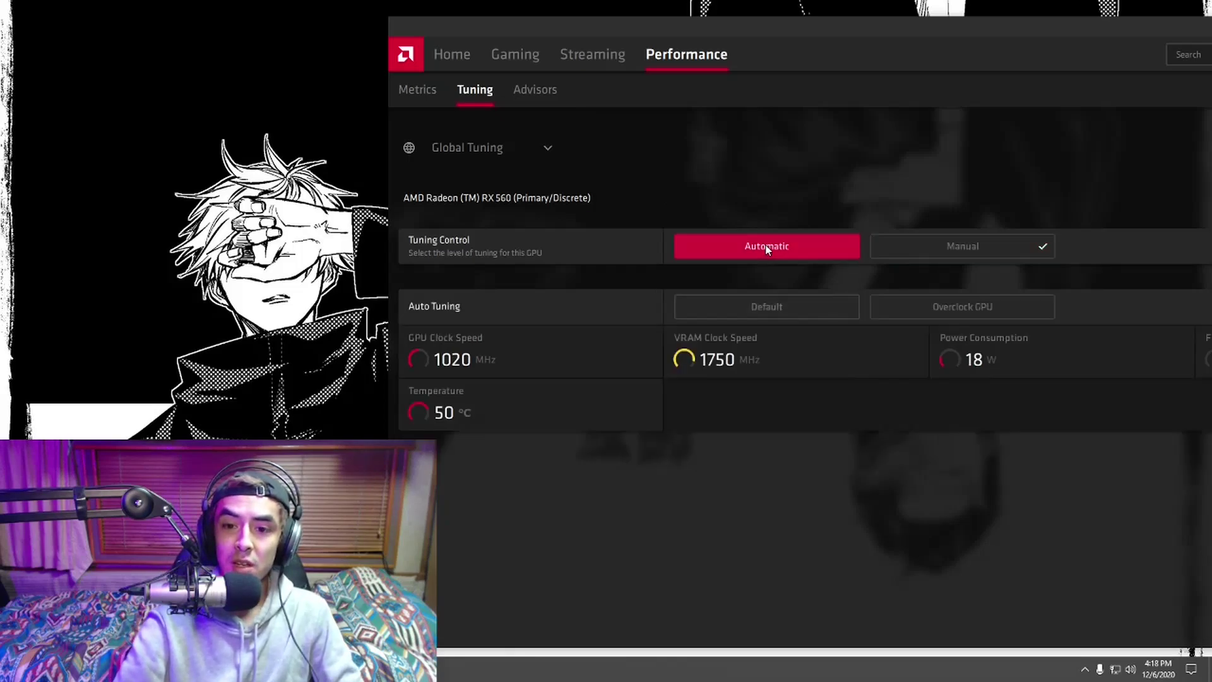
left_click(915, 308)
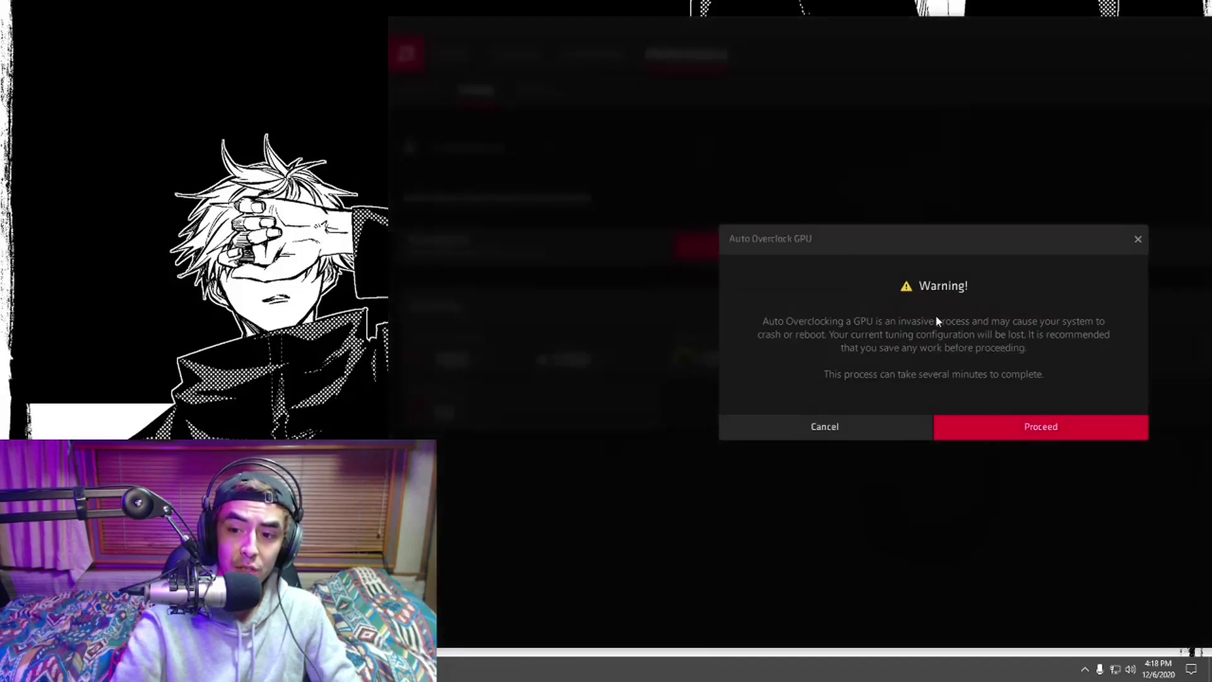
left_click(990, 427)
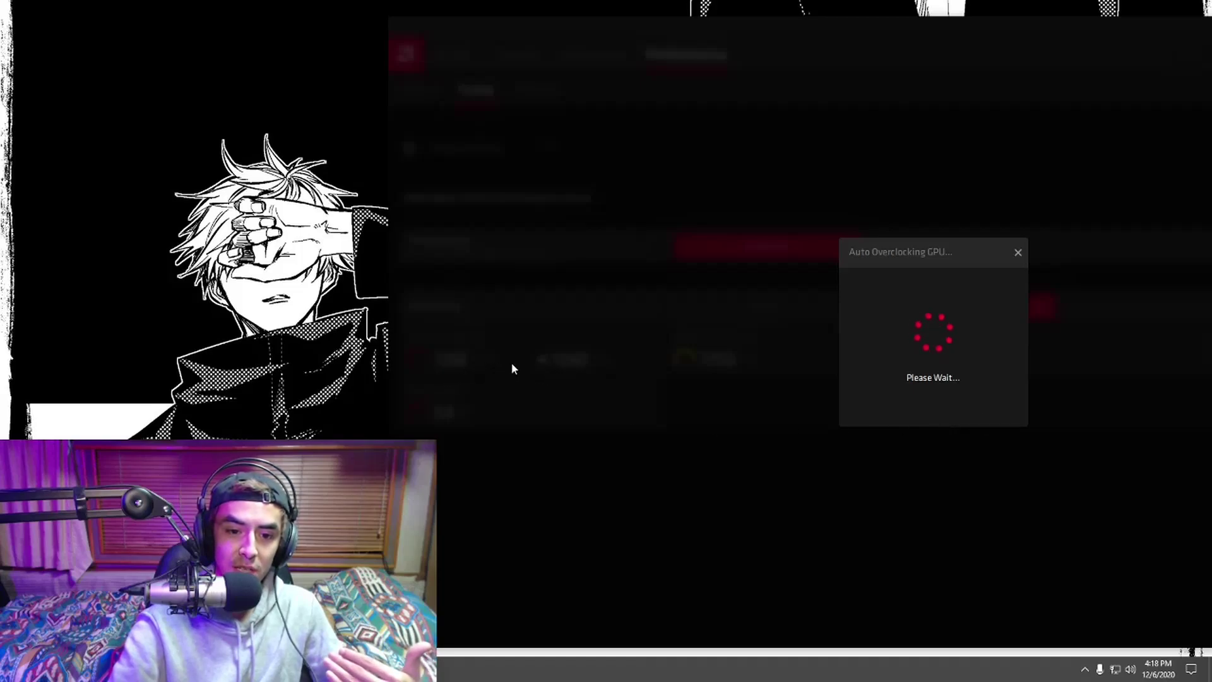
left_click(911, 423)
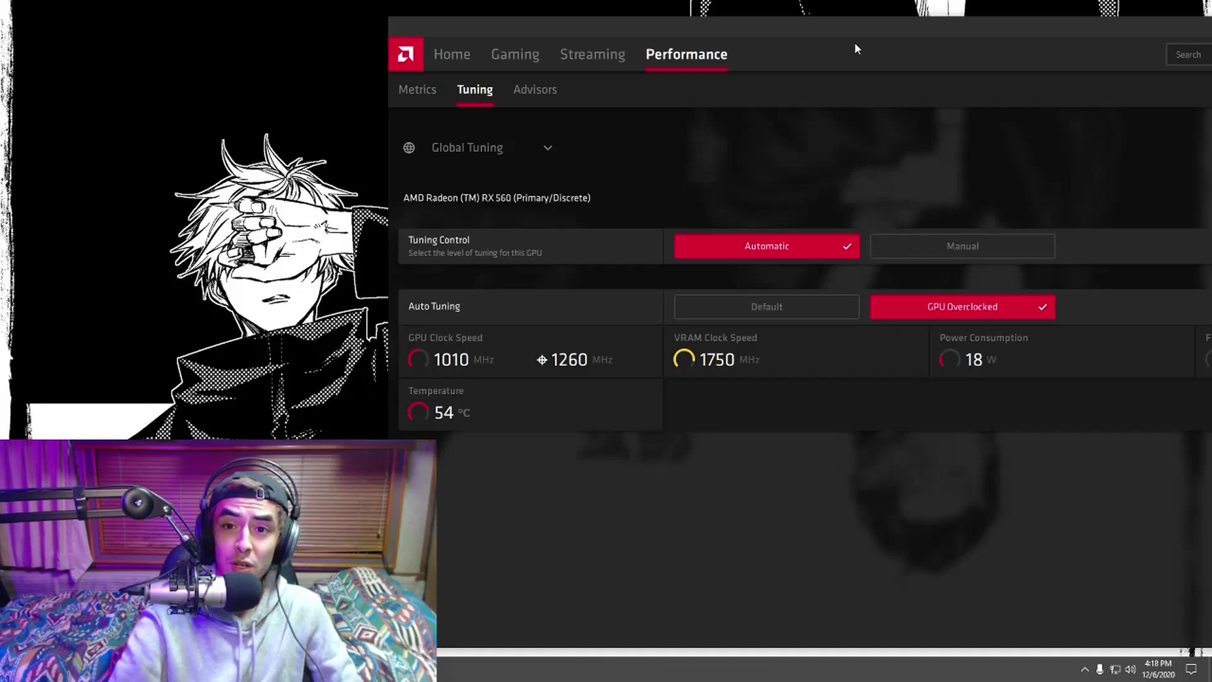
left_click_drag(826, 32, 779, 29)
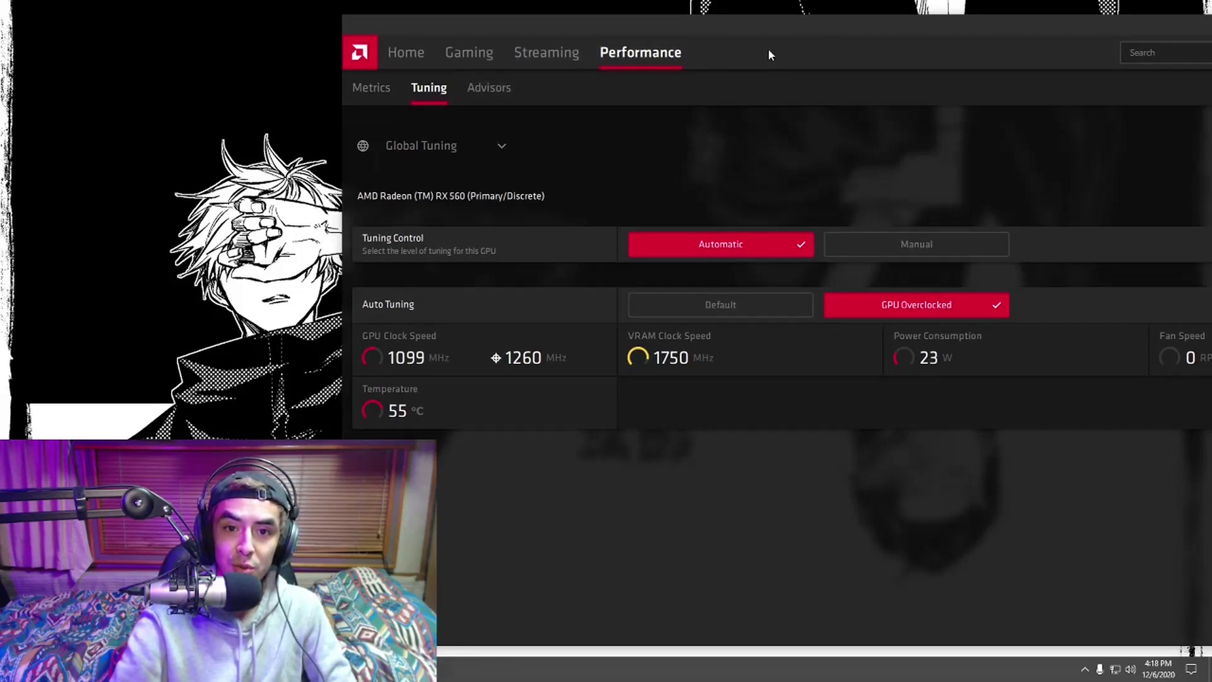
left_click_drag(812, 33, 728, 28)
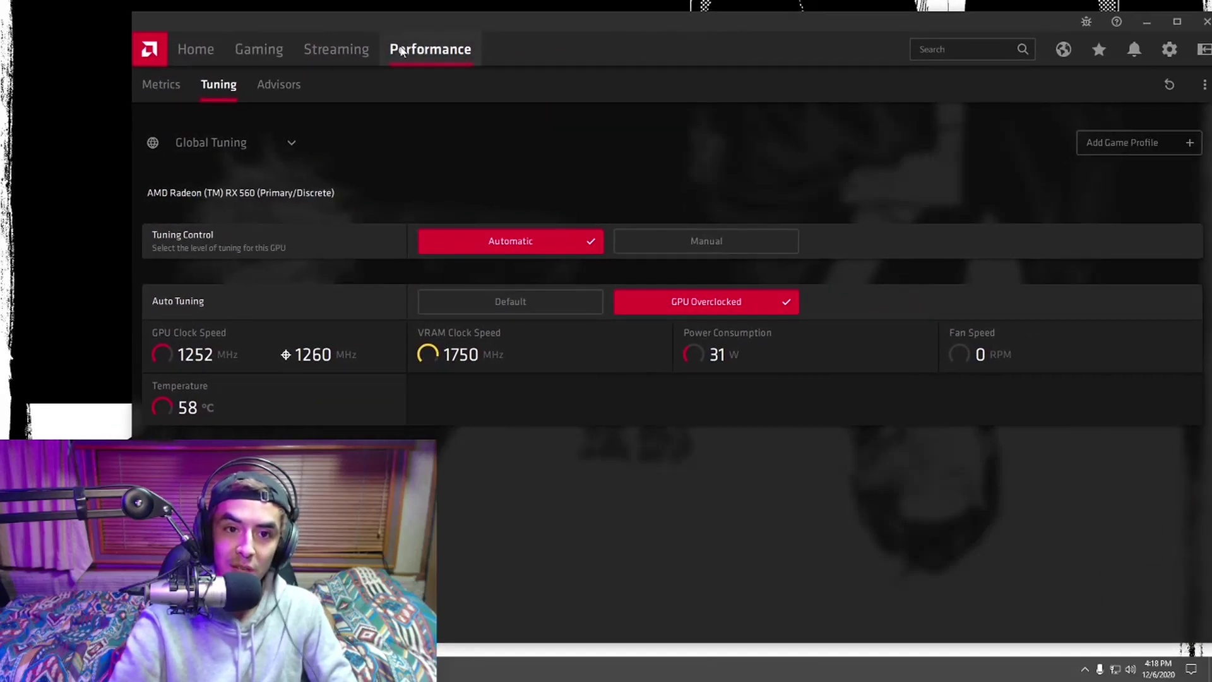